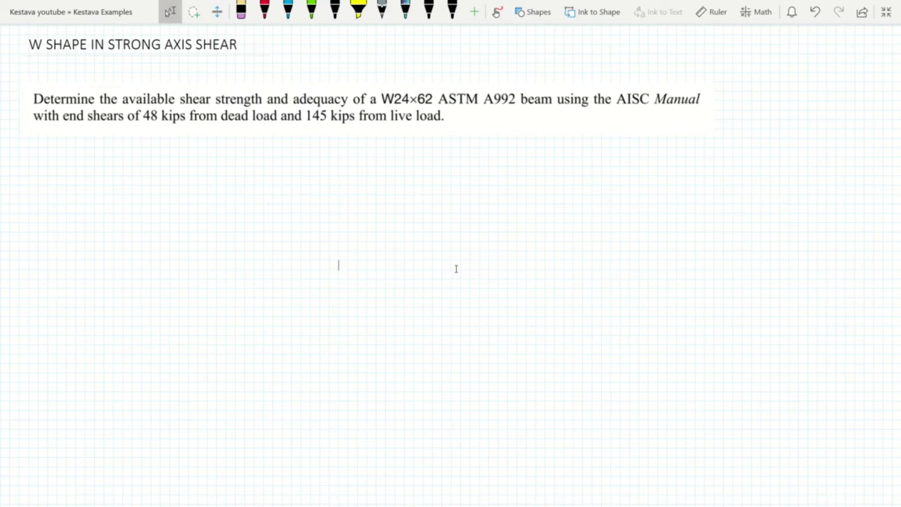
Step: Draw a red asterisk beside the problem statement
click(265, 9)
mouse_move(739, 92)
mouse_down()
mouse_move(742, 111)
mouse_move(750, 101)
mouse_up()
mouse_move(745, 97)
mouse_down()
mouse_move(734, 110)
mouse_move(755, 113)
mouse_up()
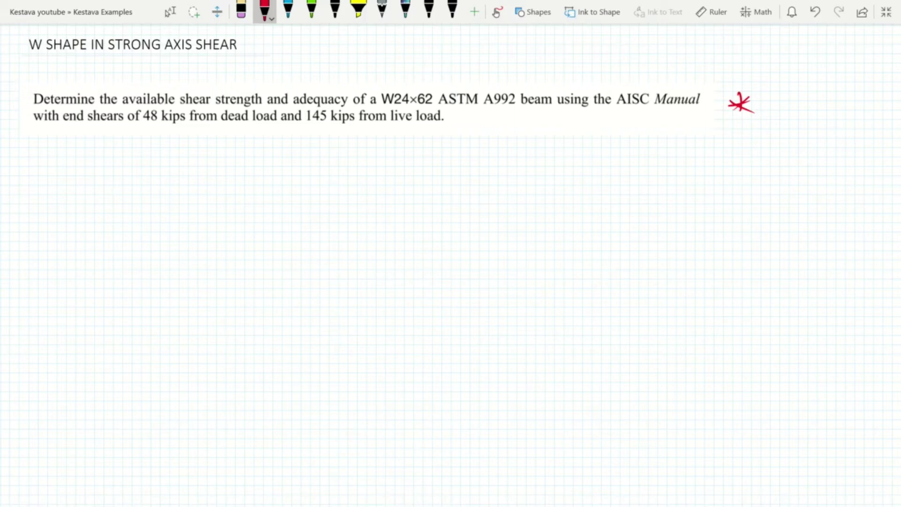
Step: Draw a red arrow pointing up at A992 and label it MATERIAL
mouse_move(497, 168)
mouse_down()
mouse_move(483, 117)
mouse_move(497, 127)
mouse_up()
drag(484, 187, 506, 183)
drag(508, 176, 512, 187)
drag(521, 177, 517, 187)
drag(523, 186, 529, 183)
drag(533, 178, 532, 186)
drag(536, 187, 544, 178)
drag(549, 178, 559, 186)
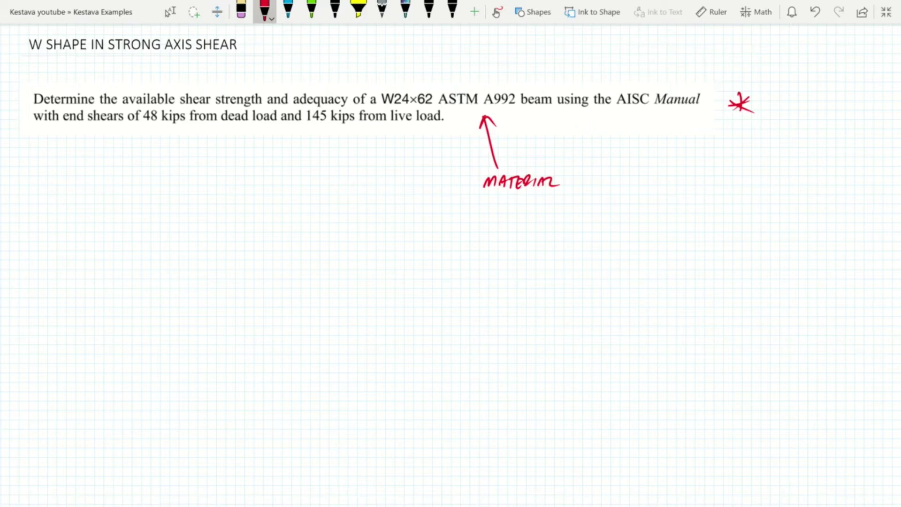
click(170, 12)
scroll(450, 263, down, 1)
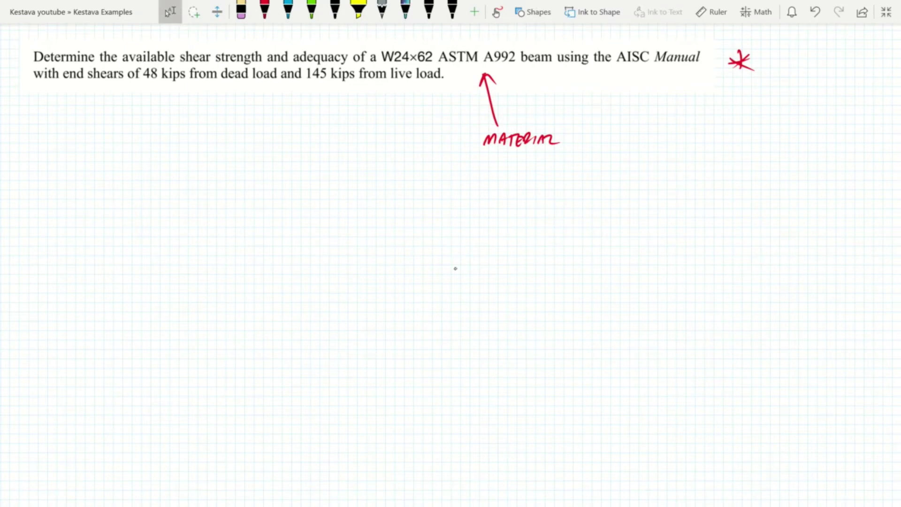
Step: Handwrite AISC TABLE 2-4 in red at the left of the page
click(265, 10)
mouse_move(35, 238)
mouse_down()
mouse_move(49, 238)
mouse_move(49, 228)
mouse_up()
drag(56, 220, 61, 238)
mouse_move(87, 223)
mouse_down()
mouse_move(77, 232)
mouse_move(128, 240)
mouse_move(140, 225)
mouse_up()
drag(137, 238, 162, 238)
drag(167, 221, 174, 238)
mouse_move(179, 220)
mouse_down()
mouse_move(200, 217)
mouse_move(221, 234)
mouse_up()
drag(236, 217, 245, 236)
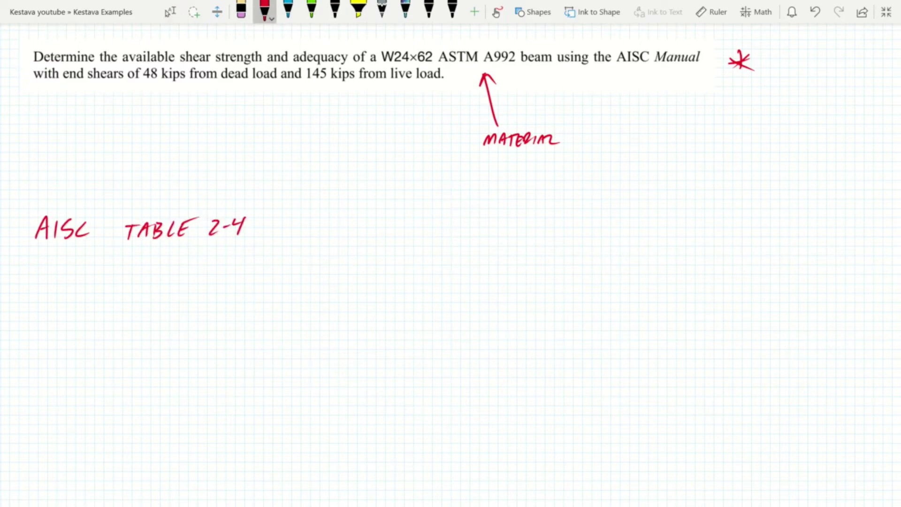
Step: Write ASTM 992 below the table reference
drag(33, 297, 44, 290)
mouse_move(54, 284)
mouse_down()
mouse_move(47, 297)
mouse_move(71, 284)
mouse_up()
mouse_move(64, 284)
mouse_down()
mouse_move(63, 297)
mouse_move(107, 296)
mouse_up()
drag(126, 285, 119, 295)
drag(135, 286, 148, 295)
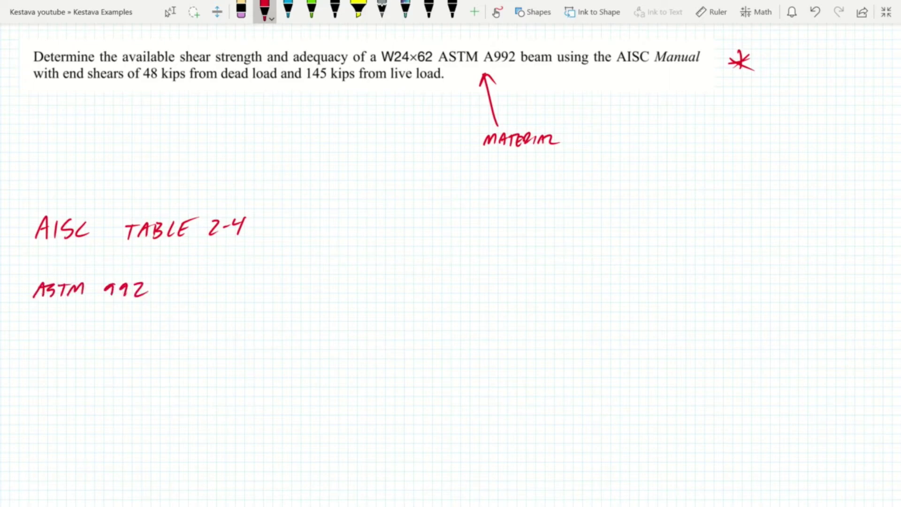
Step: Write Fy = 50 ksi below ASTM 992
drag(40, 317, 49, 326)
mouse_move(49, 333)
mouse_down()
mouse_move(55, 346)
mouse_move(86, 324)
mouse_up()
drag(76, 331, 100, 331)
drag(121, 320, 115, 331)
drag(132, 320, 158, 329)
mouse_move(30, 366)
mouse_down()
mouse_move(28, 382)
mouse_move(45, 362)
mouse_up()
Step: Write Fu = 65 ksi below the yield strength
mouse_move(28, 375)
mouse_down()
mouse_move(49, 377)
mouse_move(81, 363)
mouse_move(107, 369)
mouse_up()
drag(124, 356, 115, 370)
drag(137, 356, 138, 365)
drag(144, 356, 146, 364)
drag(156, 355, 151, 365)
drag(166, 354, 165, 365)
scroll(450, 254, down, 3)
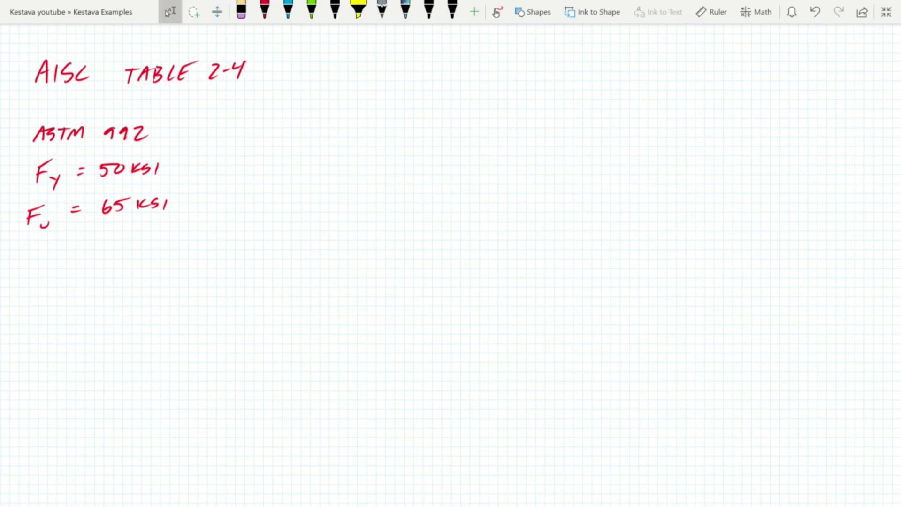
Step: Write LOAD CASES (LRFD) with the combination 1.2D + 1.6L in red
click(264, 9)
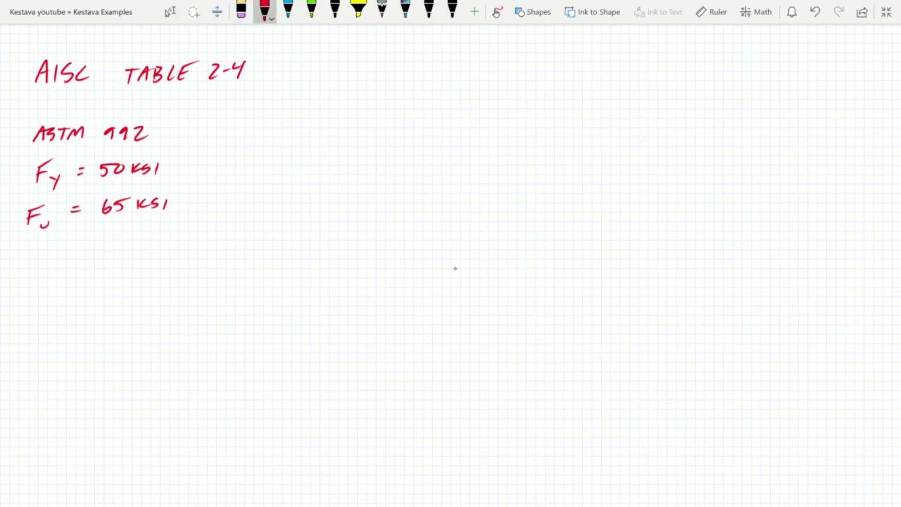
mouse_move(27, 274)
mouse_down()
mouse_move(26, 289)
mouse_move(178, 278)
mouse_up()
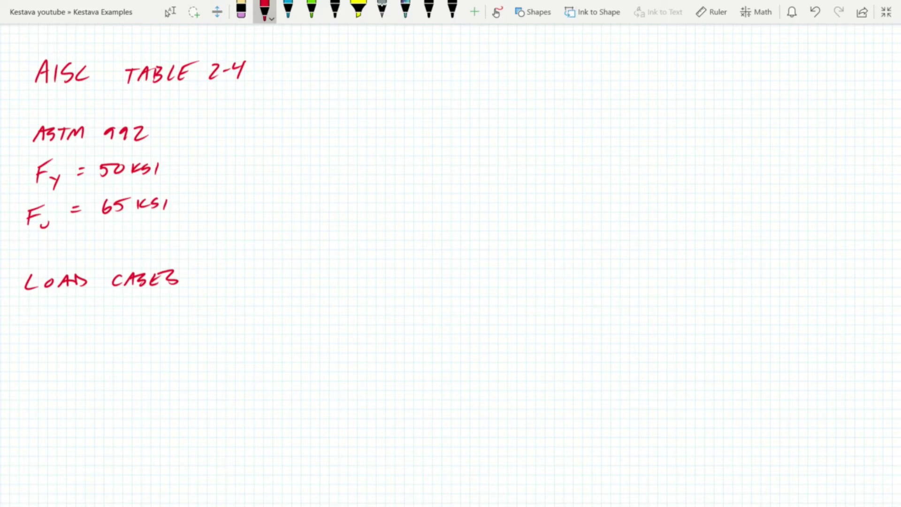
scroll(456, 269, down, 2)
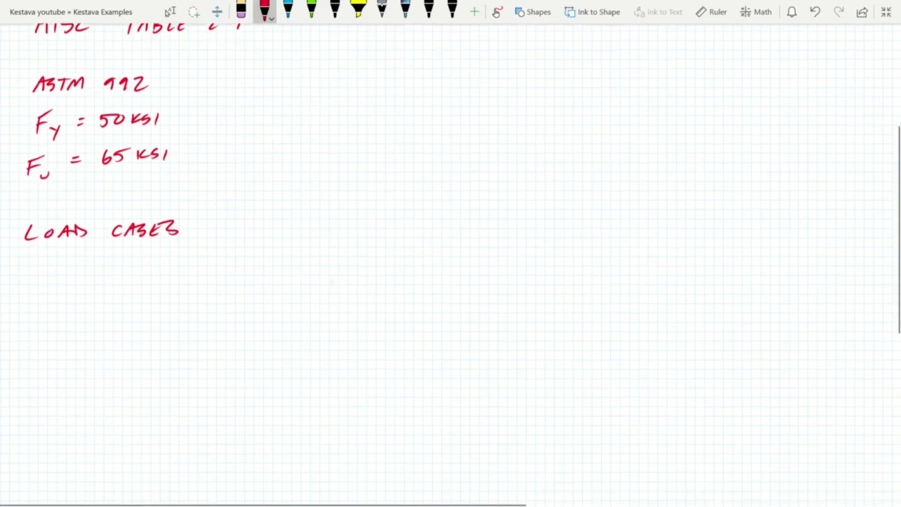
click(41, 275)
mouse_move(31, 264)
mouse_down()
mouse_move(24, 279)
mouse_move(72, 278)
mouse_up()
mouse_move(71, 267)
mouse_down()
mouse_move(73, 278)
mouse_move(99, 276)
mouse_up()
drag(94, 271, 121, 277)
click(132, 275)
mouse_move(143, 263)
mouse_down()
mouse_move(138, 272)
mouse_move(170, 275)
mouse_up()
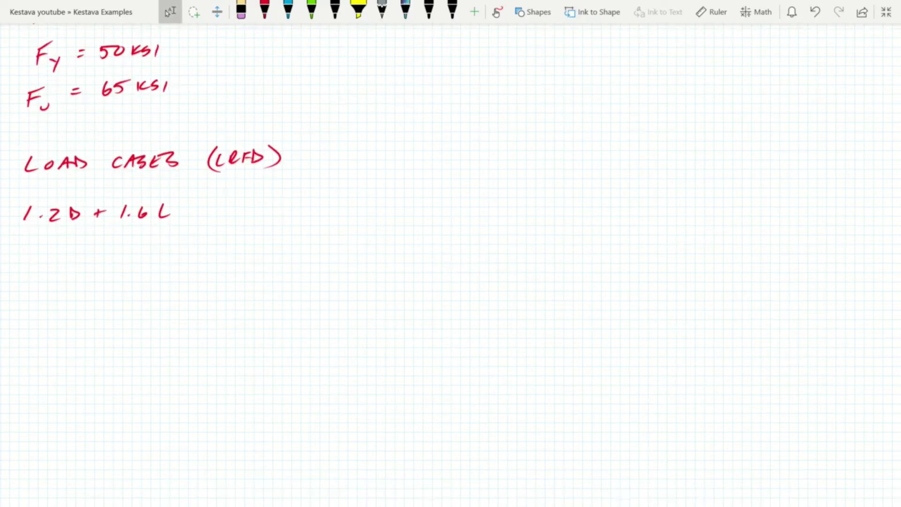
Step: Start the shear demand equation Vu = 1.2(48 KIPS)
click(264, 9)
mouse_move(19, 274)
mouse_down()
mouse_move(39, 267)
mouse_move(42, 290)
mouse_move(72, 273)
mouse_up()
drag(64, 280, 133, 285)
click(99, 282)
drag(147, 264, 150, 278)
mouse_move(166, 266)
mouse_down()
mouse_move(159, 276)
mouse_move(197, 273)
mouse_up()
drag(200, 261, 211, 261)
mouse_move(211, 266)
mouse_down()
mouse_move(205, 272)
mouse_move(225, 284)
mouse_move(256, 266)
mouse_up()
Step: Add the live-load term +1.6(145 KIPS) to the equation
mouse_move(268, 258)
mouse_down()
mouse_move(266, 271)
mouse_move(302, 271)
mouse_up()
click(273, 269)
drag(310, 260, 313, 271)
mouse_move(322, 262)
mouse_down()
mouse_move(319, 270)
mouse_move(331, 258)
mouse_move(333, 268)
mouse_up()
drag(343, 259, 346, 267)
mouse_move(352, 267)
mouse_down()
mouse_move(353, 259)
mouse_move(355, 267)
mouse_up()
drag(370, 248, 372, 274)
Step: Underline 145 kips in the problem statement
scroll(456, 268, up, 7)
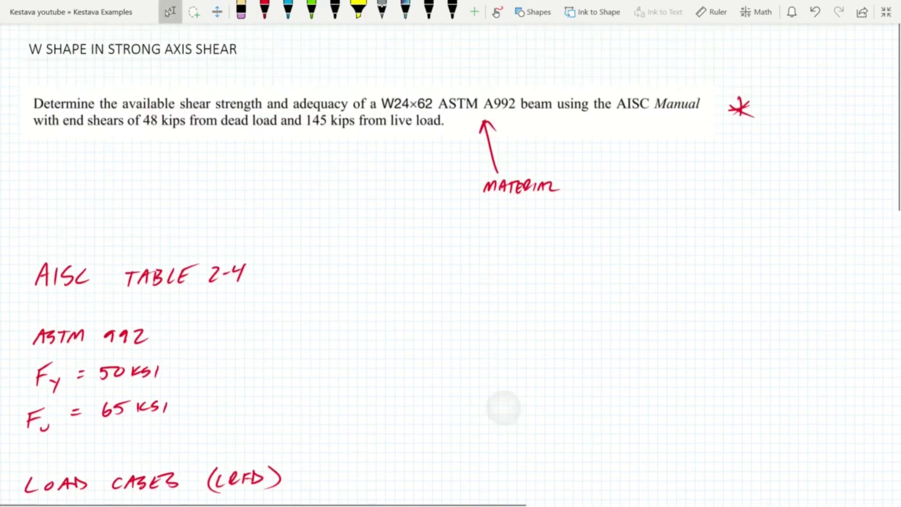
drag(306, 126, 359, 127)
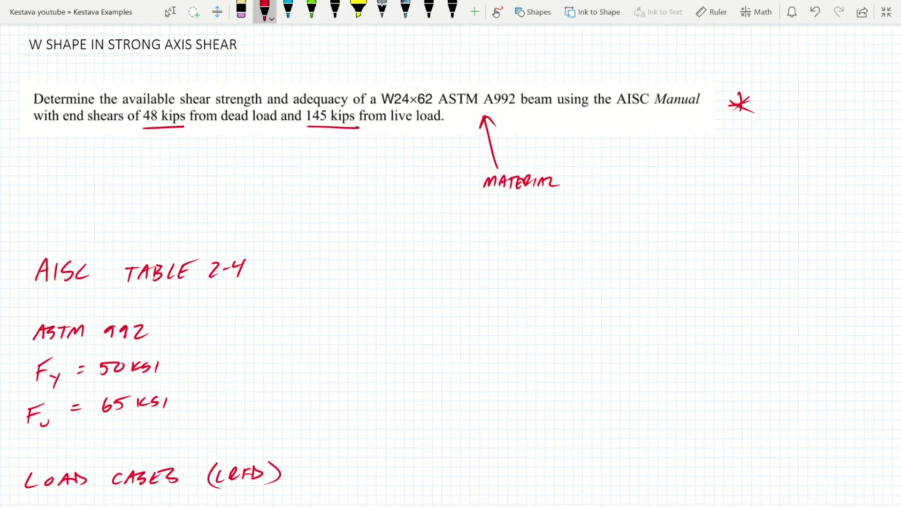
scroll(456, 269, down, 7)
Step: Complete the equation with the result = 290 KIPS and underline it
drag(396, 229, 404, 229)
mouse_move(396, 234)
mouse_down()
mouse_move(437, 241)
mouse_move(446, 232)
mouse_up()
drag(460, 230, 468, 238)
drag(473, 231, 479, 238)
drag(481, 229, 484, 233)
drag(498, 228, 489, 238)
drag(412, 246, 514, 246)
scroll(450, 253, down, 2)
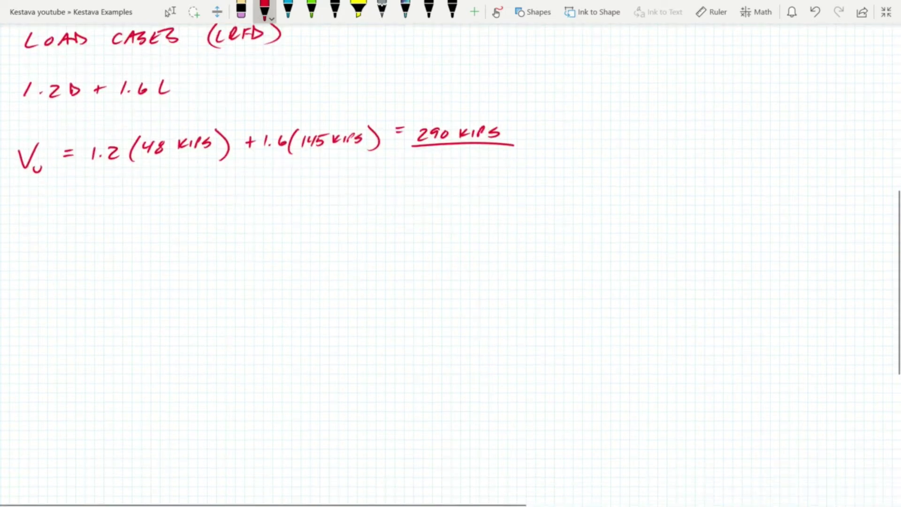
Step: Under AISC TABLE 3-2, write φvVn = 306 kips in red
click(170, 12)
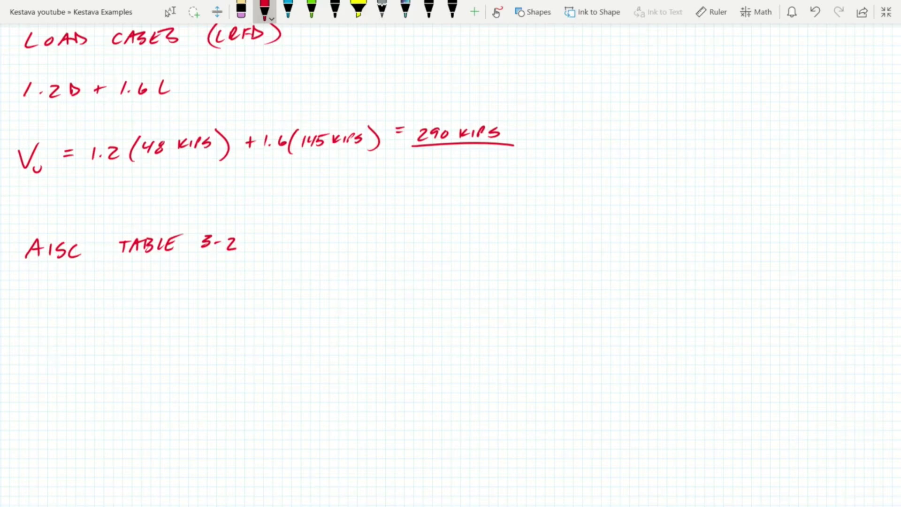
click(170, 12)
scroll(451, 253, down, 1)
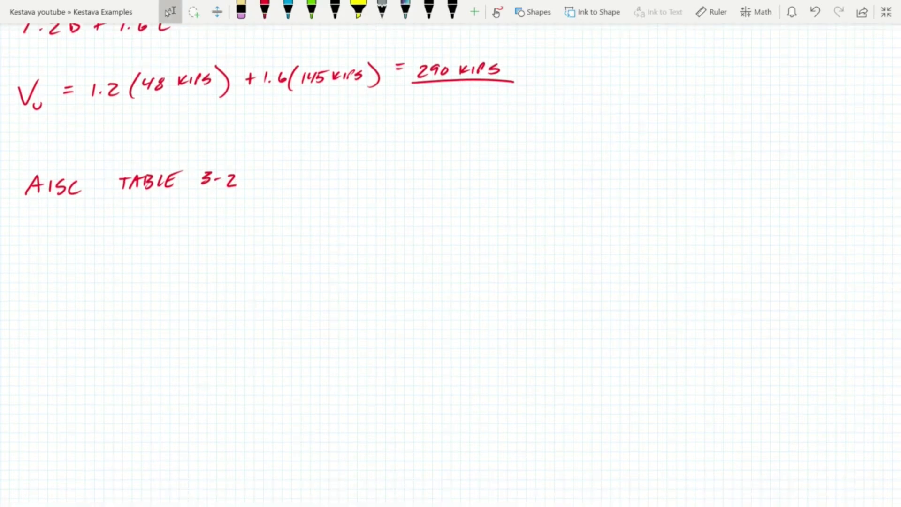
scroll(451, 253, down, 1)
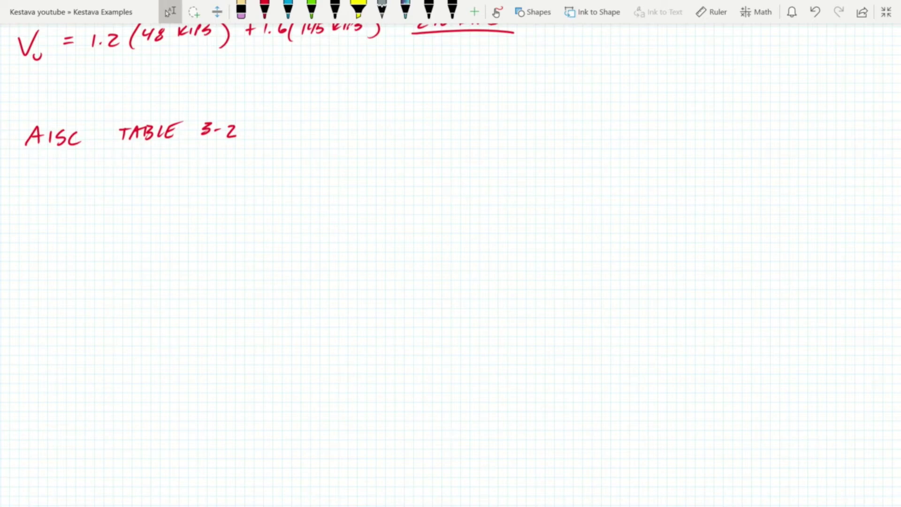
click(264, 9)
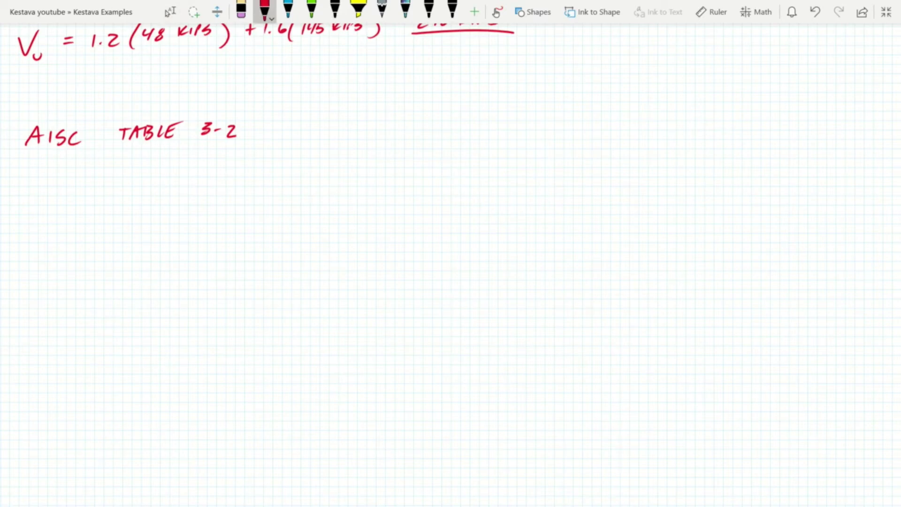
drag(45, 213, 44, 214)
drag(50, 200, 35, 231)
mouse_move(48, 227)
mouse_down()
mouse_move(75, 229)
mouse_move(84, 202)
mouse_up()
drag(79, 234, 125, 213)
mouse_move(114, 217)
mouse_down()
mouse_move(155, 214)
mouse_move(149, 221)
mouse_up()
drag(167, 210, 221, 215)
mouse_move(225, 207)
mouse_down()
mouse_move(236, 201)
mouse_move(240, 213)
mouse_up()
Step: Begin the comparison line φvVn = 306 KIPS >
mouse_move(44, 300)
mouse_down()
mouse_move(30, 324)
mouse_move(81, 291)
mouse_up()
drag(73, 323, 108, 299)
mouse_move(100, 304)
mouse_down()
mouse_move(127, 300)
mouse_move(120, 307)
mouse_up()
drag(139, 299, 175, 304)
mouse_move(180, 296)
mouse_down()
mouse_move(180, 304)
mouse_move(186, 299)
mouse_up()
drag(203, 291, 195, 305)
mouse_move(229, 290)
mouse_down()
mouse_move(242, 291)
mouse_move(235, 303)
mouse_move(285, 274)
mouse_move(285, 297)
mouse_move(308, 279)
mouse_up()
Step: Finish the comparison with Vu = 290 KIPS and a check mark for OK
mouse_move(302, 283)
mouse_down()
mouse_move(333, 322)
mouse_move(351, 311)
mouse_move(368, 315)
mouse_up()
scroll(455, 272, up, 1)
drag(376, 306, 384, 315)
mouse_move(388, 316)
mouse_down()
mouse_move(390, 308)
mouse_move(395, 316)
mouse_move(470, 285)
mouse_move(506, 313)
mouse_up()
drag(517, 302, 525, 311)
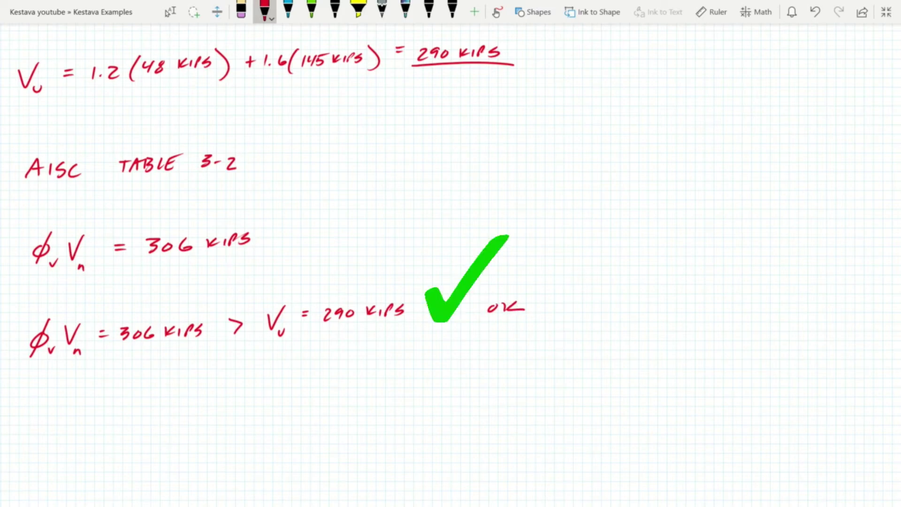
scroll(451, 263, down, 2)
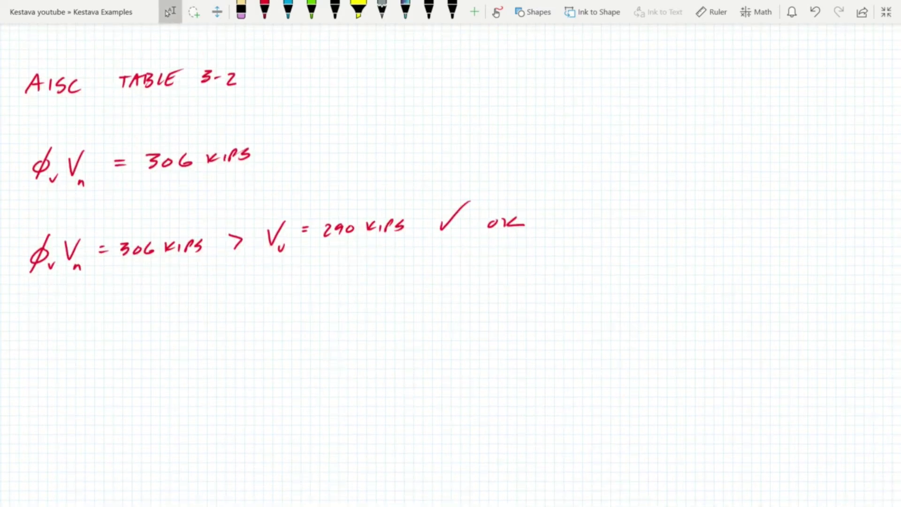
Step: Draw a red dividing line under the table check and write G below it
click(264, 9)
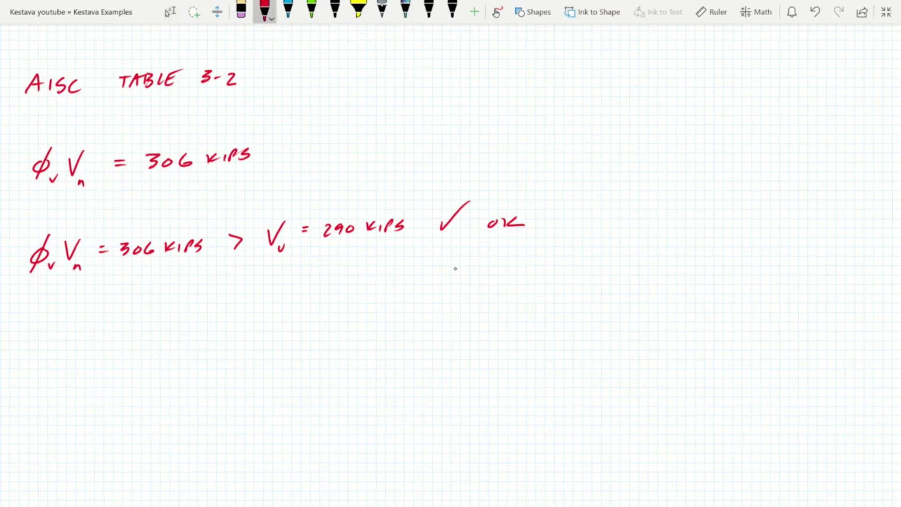
drag(12, 304, 589, 292)
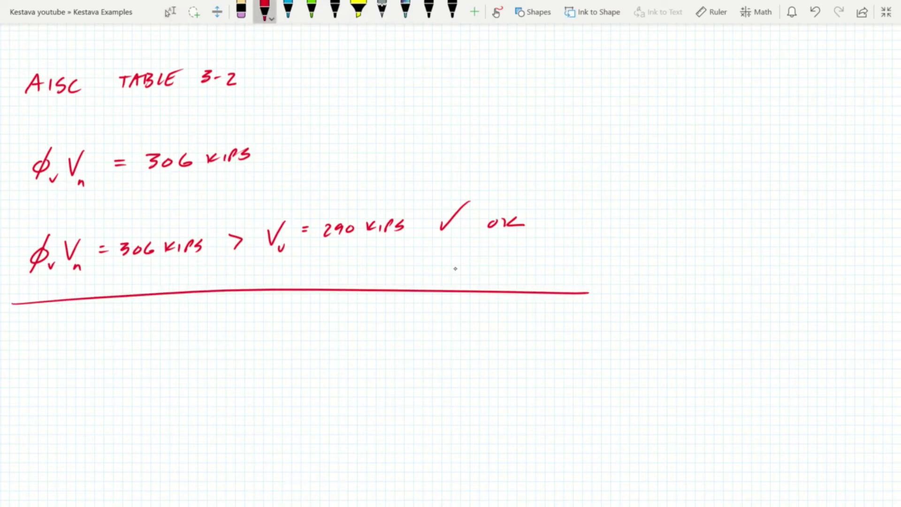
mouse_move(46, 327)
mouse_down()
mouse_move(43, 353)
mouse_move(34, 339)
mouse_move(66, 349)
mouse_move(89, 349)
mouse_move(86, 342)
mouse_up()
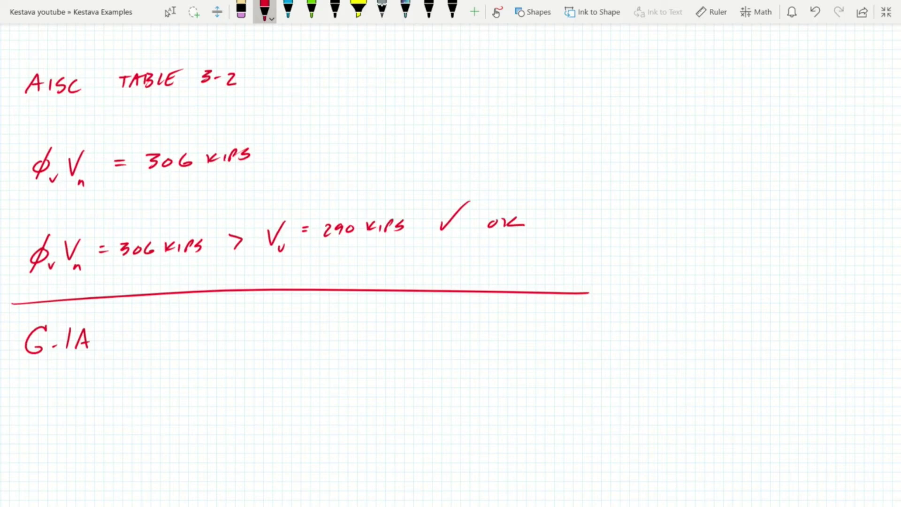
Step: In red ink, handwrite W24x62 under G.1A with d = 23.7" beside it
click(170, 12)
scroll(450, 263, down, 3)
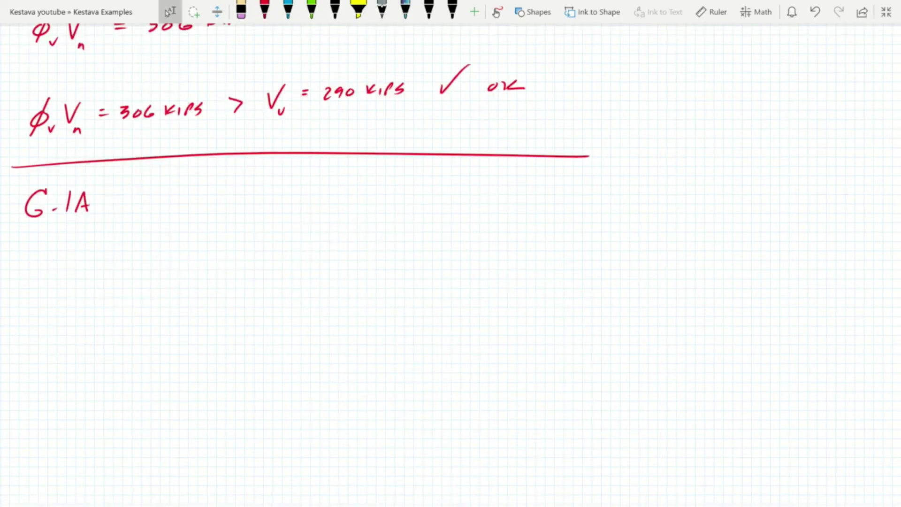
click(264, 9)
mouse_move(21, 260)
mouse_down()
mouse_move(56, 261)
mouse_move(74, 266)
mouse_up()
mouse_move(70, 256)
mouse_down()
mouse_move(72, 271)
mouse_move(94, 270)
mouse_up()
mouse_move(94, 257)
mouse_down()
mouse_move(85, 270)
mouse_move(129, 265)
mouse_up()
mouse_move(201, 247)
mouse_down()
mouse_move(203, 260)
mouse_move(247, 257)
mouse_move(272, 254)
mouse_move(289, 237)
mouse_up()
click(264, 253)
drag(294, 231, 293, 236)
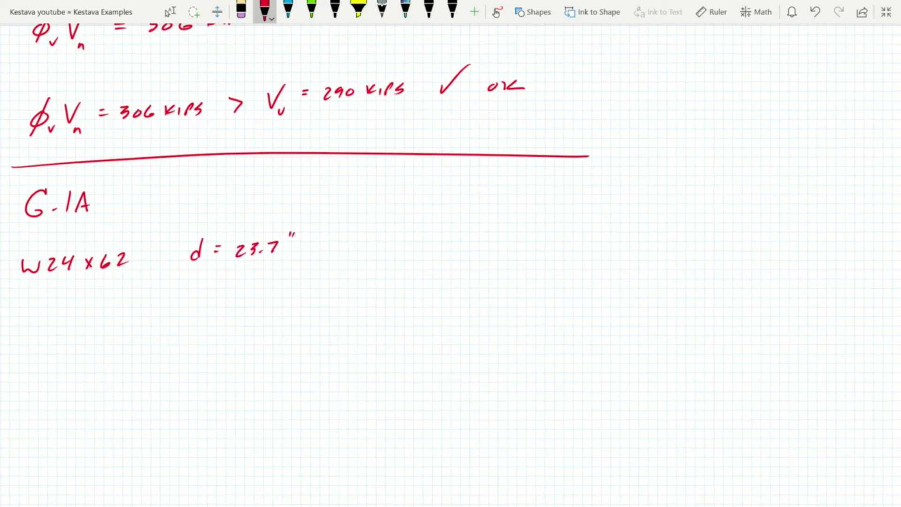
Step: Write tw = 0.43" below the depth value
mouse_move(184, 273)
mouse_down()
mouse_move(185, 293)
mouse_move(187, 282)
mouse_move(199, 291)
mouse_move(213, 278)
mouse_up()
drag(207, 284, 214, 283)
drag(235, 279, 234, 279)
click(244, 284)
drag(249, 277, 253, 286)
mouse_move(261, 275)
mouse_down()
mouse_move(269, 280)
mouse_move(261, 287)
mouse_move(282, 269)
mouse_up()
drag(285, 264, 285, 269)
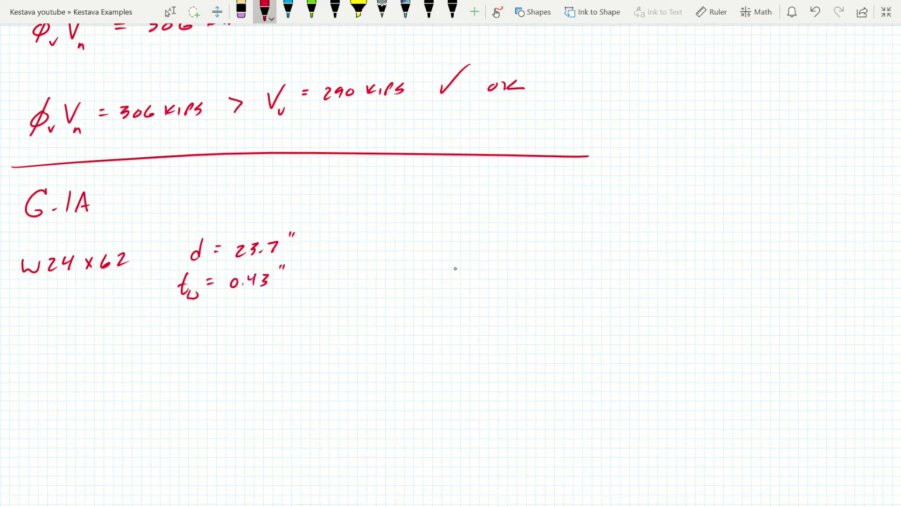
Step: Bracket the d and tw values and label them TABLE 1-1
mouse_move(317, 227)
mouse_down()
mouse_move(333, 228)
mouse_move(321, 303)
mouse_up()
drag(332, 256, 341, 256)
drag(356, 244, 371, 243)
drag(373, 256, 378, 243)
drag(384, 243, 385, 257)
drag(401, 243, 410, 242)
drag(443, 241, 444, 250)
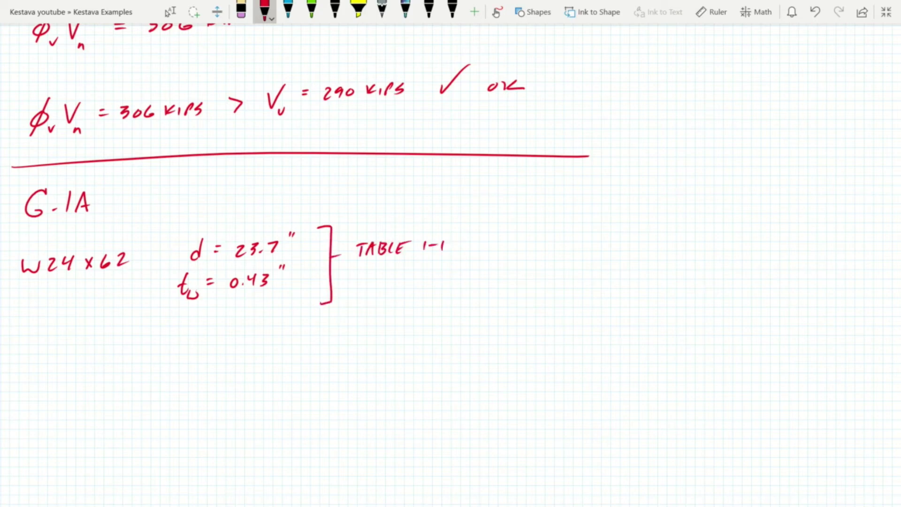
scroll(450, 211, down, 4)
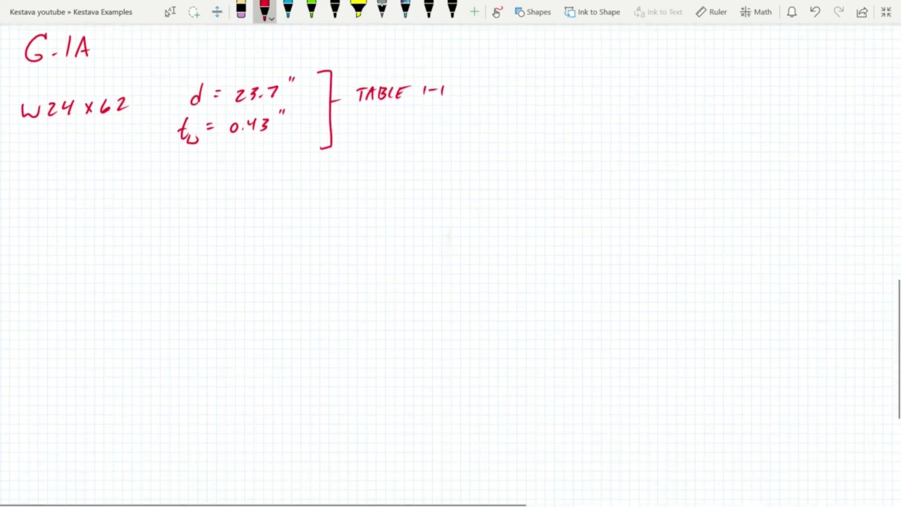
click(170, 12)
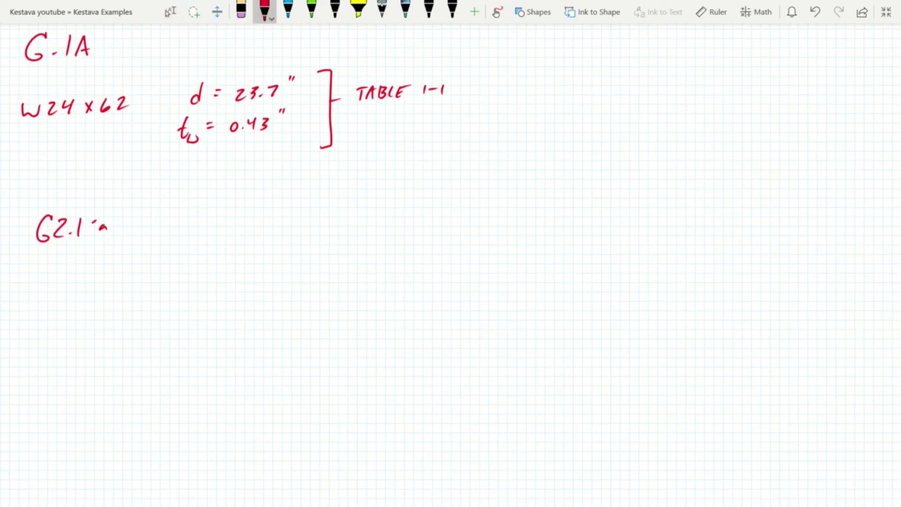
Step: Write G2.1(a) below the section properties, followed by Fy = 50 ksi
drag(95, 222, 92, 236)
drag(115, 220, 118, 237)
mouse_move(172, 217)
mouse_down()
mouse_move(170, 235)
mouse_move(178, 217)
mouse_up()
drag(172, 228, 178, 227)
mouse_move(180, 227)
mouse_down()
mouse_move(181, 243)
mouse_move(210, 223)
mouse_up()
drag(223, 217, 216, 229)
drag(235, 218, 245, 225)
drag(253, 217, 258, 226)
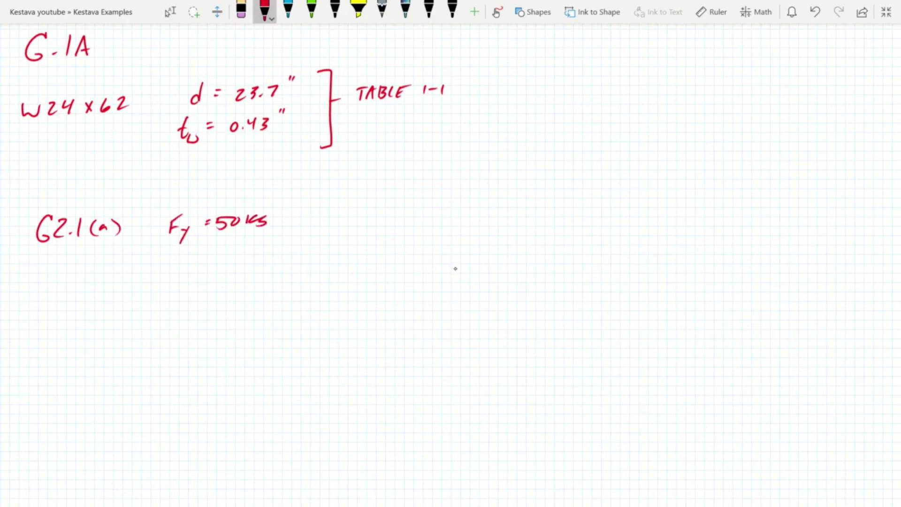
Step: Add Cv = 1.0 after the yield stress on the G2.1(a) line
drag(325, 214, 322, 228)
drag(323, 225, 331, 225)
drag(340, 215, 361, 223)
click(369, 220)
mouse_move(382, 212)
mouse_down()
mouse_move(375, 219)
mouse_move(383, 213)
mouse_up()
scroll(451, 263, down, 2)
click(169, 12)
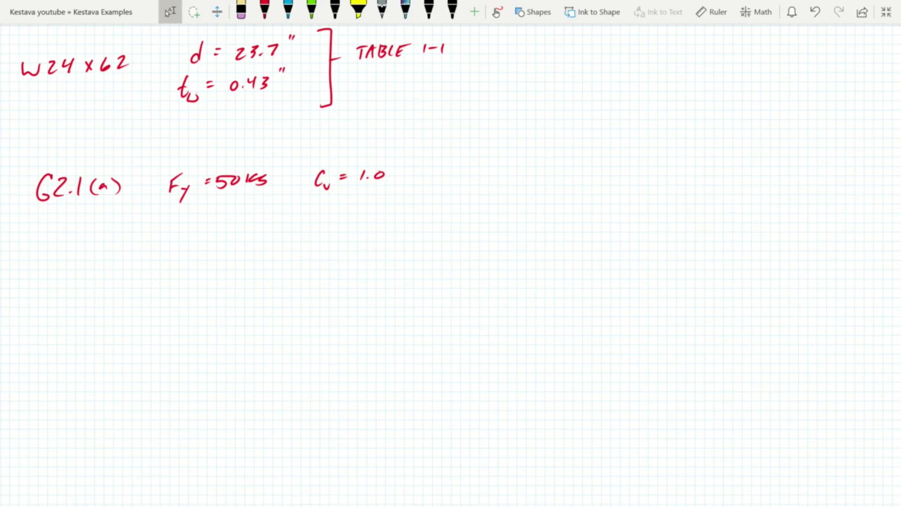
Step: In red ink, write Aw = d tw at the left margin, citing AISC Specification Section G2.1(b)
click(264, 9)
drag(26, 290, 47, 287)
mouse_move(43, 286)
mouse_down()
mouse_move(81, 270)
mouse_move(112, 287)
mouse_move(137, 282)
mouse_up()
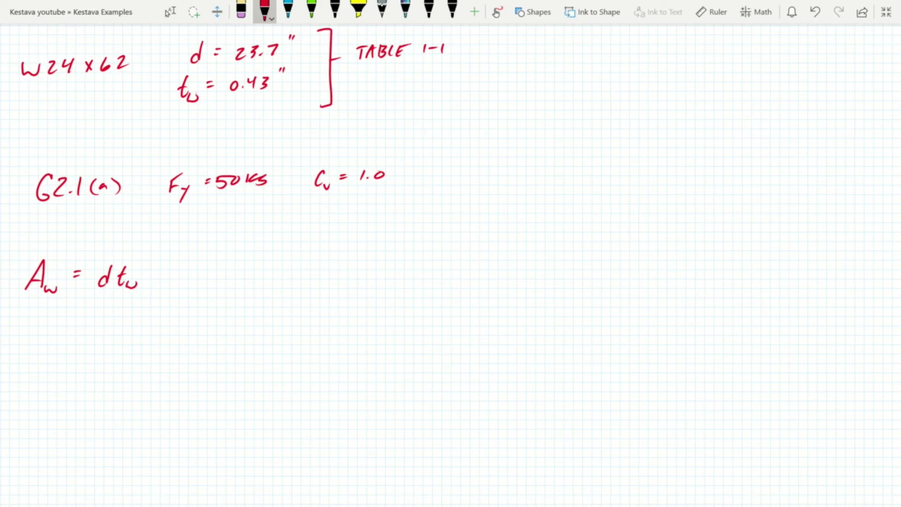
drag(177, 280, 187, 279)
drag(191, 265, 190, 279)
drag(203, 266, 197, 279)
drag(214, 265, 215, 279)
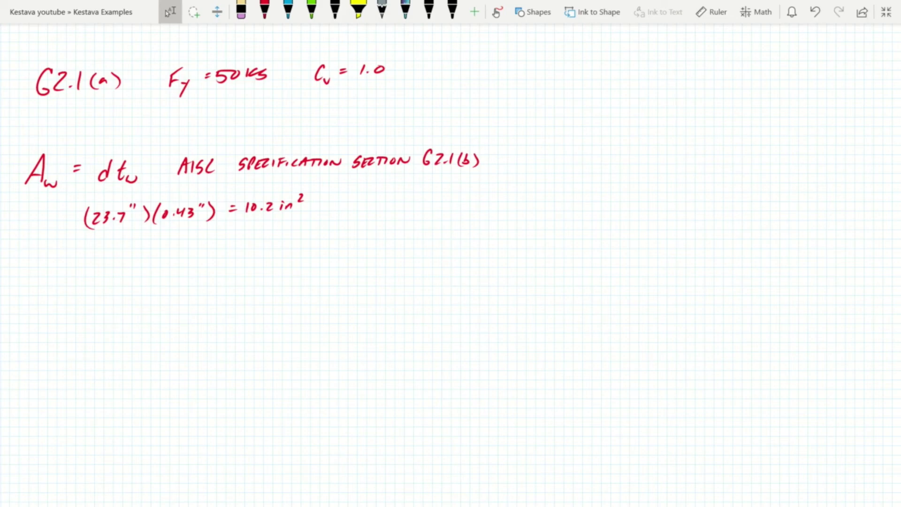
Step: Handwrite Vn = 0.6FyAwCv with the reference AISC G2.1
click(265, 9)
drag(25, 282, 44, 281)
drag(40, 314, 78, 288)
drag(70, 295, 80, 295)
drag(108, 290, 117, 299)
mouse_move(130, 289)
mouse_down()
mouse_move(125, 296)
mouse_move(138, 301)
mouse_move(150, 286)
mouse_move(153, 292)
mouse_up()
mouse_move(155, 294)
mouse_down()
mouse_move(149, 308)
mouse_move(170, 283)
mouse_move(175, 300)
mouse_move(212, 294)
mouse_up()
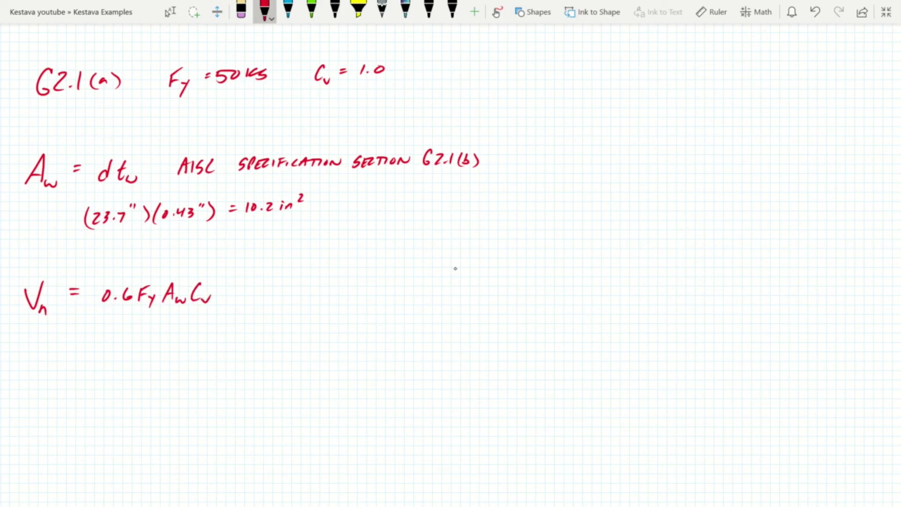
mouse_move(246, 300)
mouse_down()
mouse_move(259, 287)
mouse_move(261, 301)
mouse_up()
drag(267, 287, 267, 301)
drag(277, 288, 269, 300)
mouse_move(288, 289)
mouse_down()
mouse_move(282, 300)
mouse_move(357, 297)
mouse_up()
click(347, 296)
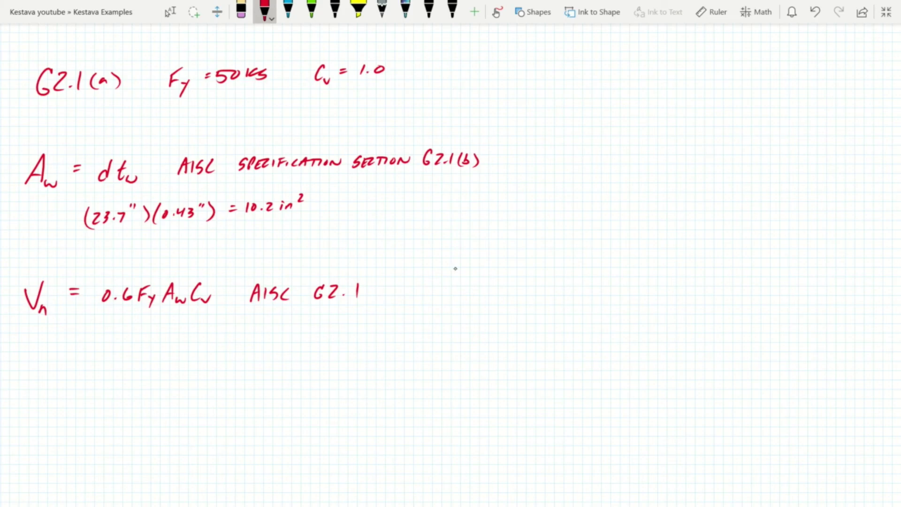
Step: Substitute (0.6)(50 ksi)(10.2 in²)(1.0) below the formula, giving 306 KIPS
mouse_move(106, 336)
mouse_down()
mouse_move(123, 339)
mouse_move(95, 346)
mouse_move(144, 346)
mouse_up()
click(111, 340)
drag(151, 329, 185, 341)
drag(195, 328, 197, 346)
drag(204, 328, 202, 349)
drag(209, 335, 256, 331)
drag(266, 324, 267, 347)
drag(274, 328, 319, 345)
mouse_move(340, 331)
mouse_down()
mouse_move(375, 327)
mouse_move(366, 336)
mouse_up()
drag(384, 328, 427, 331)
drag(438, 323, 437, 332)
drag(442, 334, 444, 326)
drag(454, 320, 446, 333)
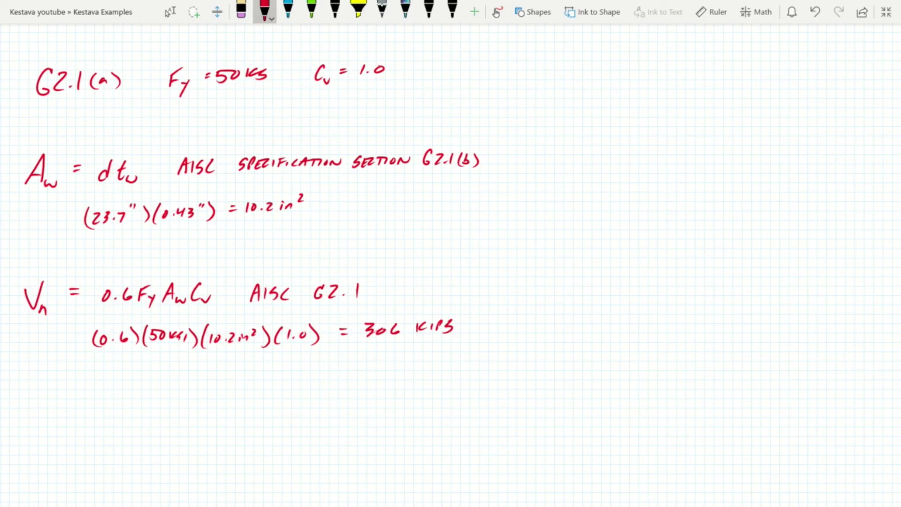
Step: Note the resistance factor φv = 1.0 after the 306 KIPS result
mouse_move(519, 315)
mouse_down()
mouse_move(511, 332)
mouse_move(547, 316)
mouse_up()
drag(540, 322, 575, 313)
click(566, 320)
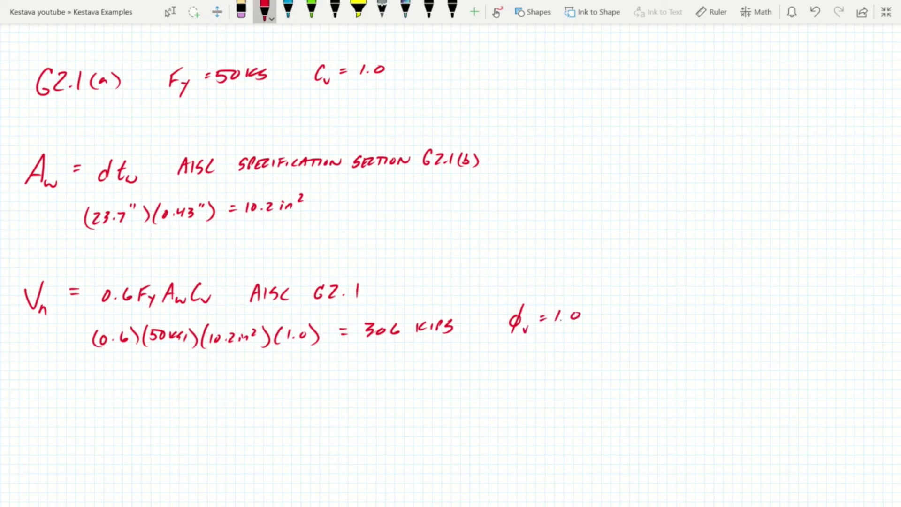
Step: Write φvVn = 306 KIPS > Vu below the calculation line
mouse_move(53, 397)
mouse_down()
mouse_move(44, 417)
mouse_move(61, 416)
mouse_move(85, 391)
mouse_up()
click(75, 395)
mouse_move(83, 416)
mouse_down()
mouse_move(112, 394)
mouse_move(140, 396)
mouse_move(132, 404)
mouse_up()
drag(151, 395, 188, 399)
drag(196, 389, 202, 398)
mouse_move(206, 398)
mouse_down()
mouse_move(253, 399)
mouse_move(301, 379)
mouse_up()
drag(303, 398, 326, 382)
Step: Finish the check with Vu = 290 KIPS, a check mark and OK
drag(317, 388, 327, 388)
scroll(455, 268, down, 1)
drag(345, 331, 358, 341)
drag(369, 332, 364, 341)
drag(375, 330, 416, 333)
drag(433, 327, 425, 338)
drag(463, 335, 495, 311)
drag(505, 330, 504, 330)
drag(516, 328, 516, 336)
drag(531, 327, 532, 334)
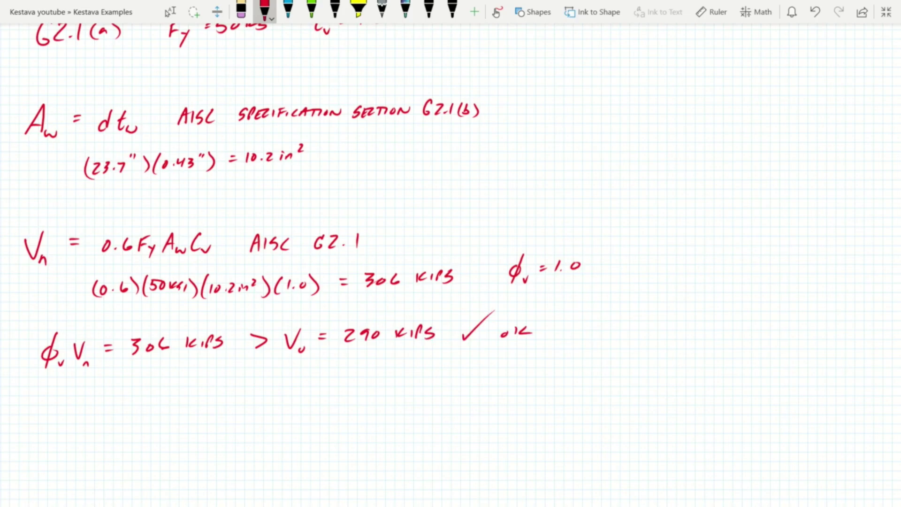
scroll(451, 263, up, 7)
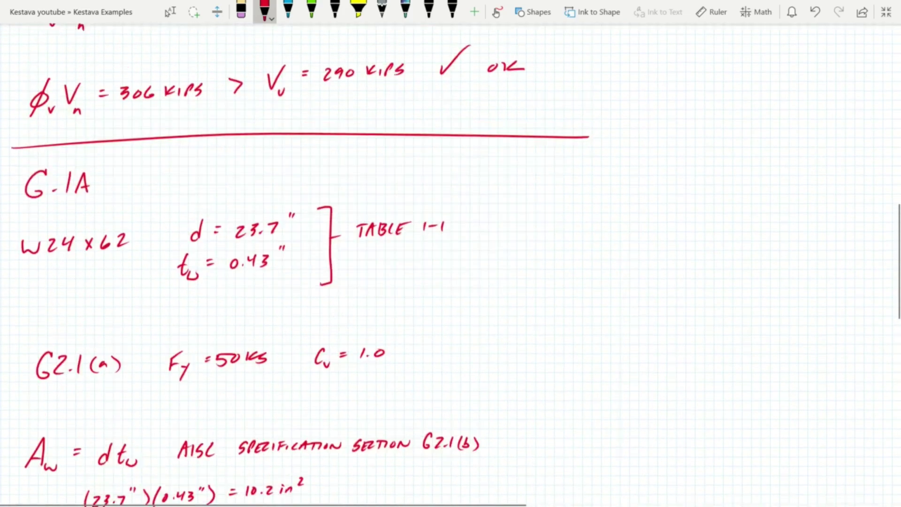
Step: Review the page, then draw a red dashed loop around the Vn = 0.6FyAwCv equation
scroll(450, 263, up, 4)
click(170, 12)
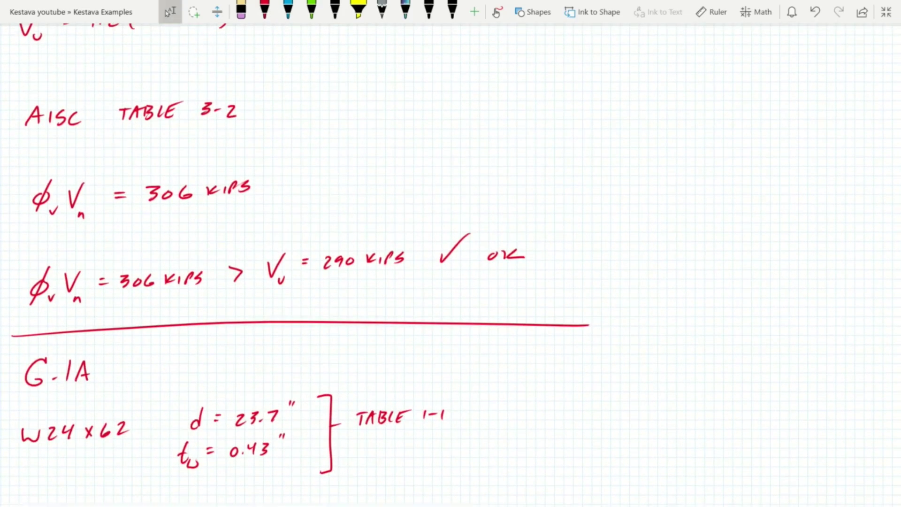
scroll(451, 263, down, 10)
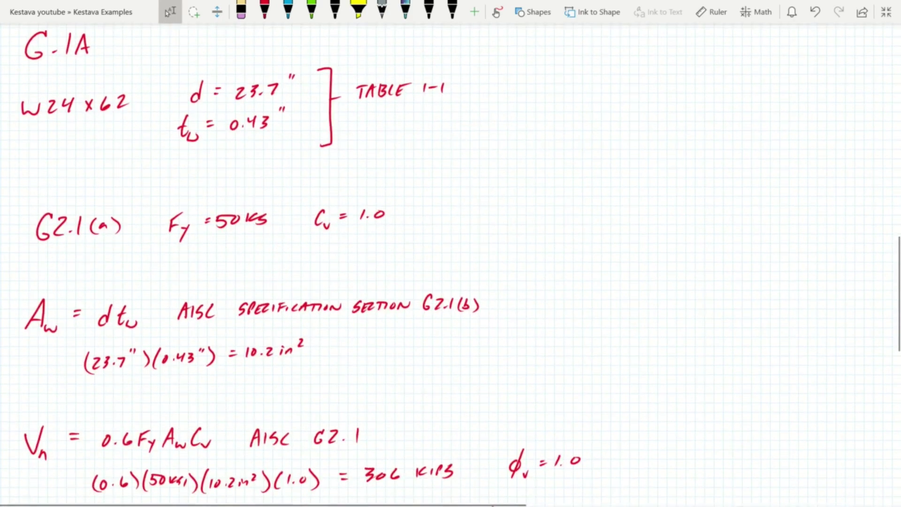
scroll(451, 263, down, 1)
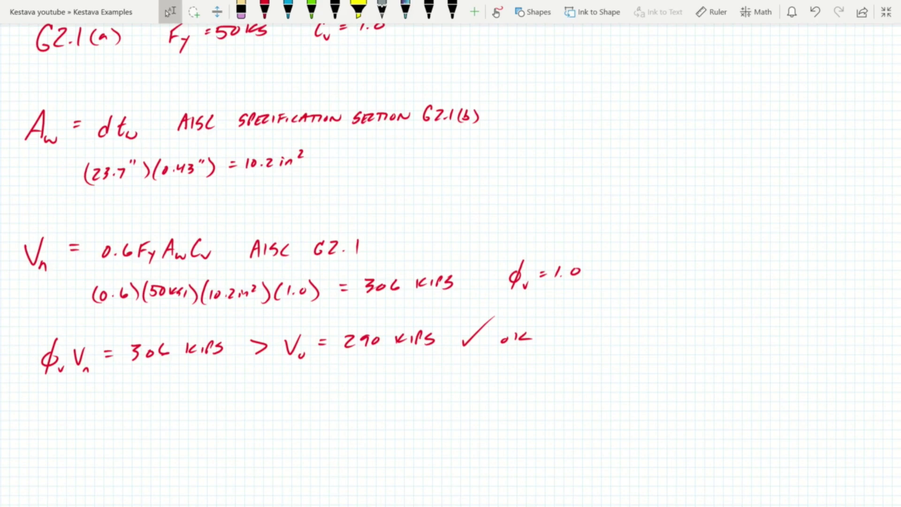
scroll(451, 262, up, 3)
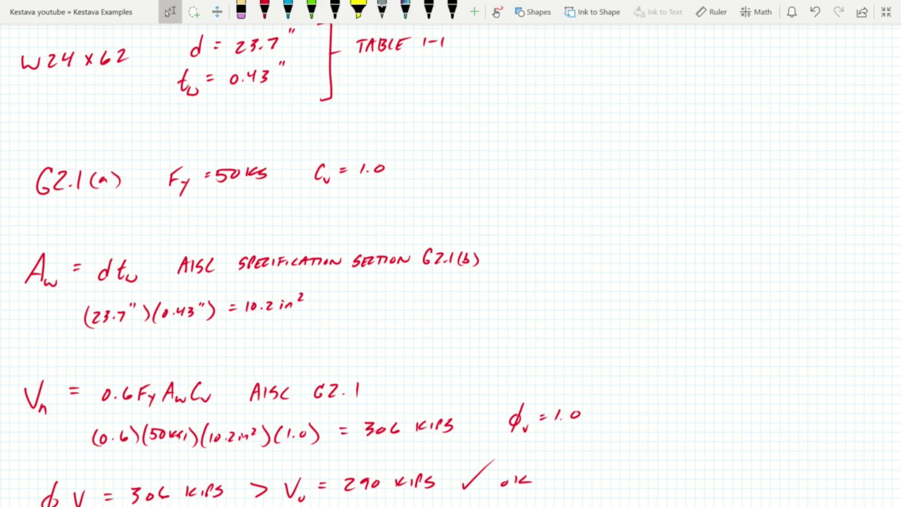
scroll(450, 254, down, 3)
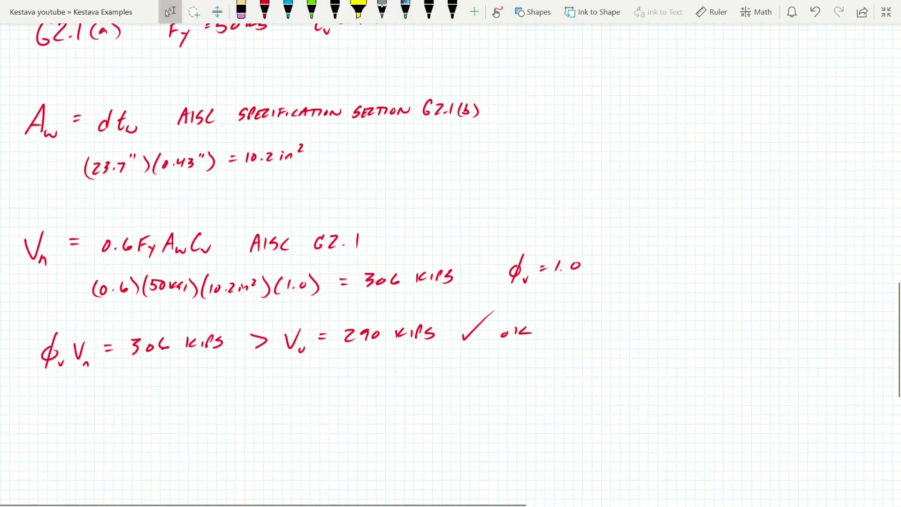
click(265, 9)
mouse_move(18, 222)
mouse_down()
mouse_move(35, 273)
mouse_move(223, 258)
mouse_up()
drag(206, 220, 63, 215)
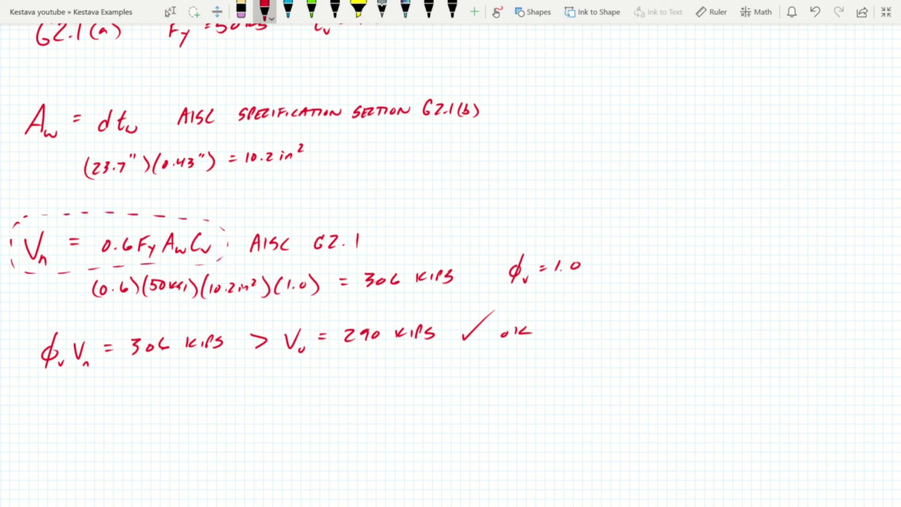